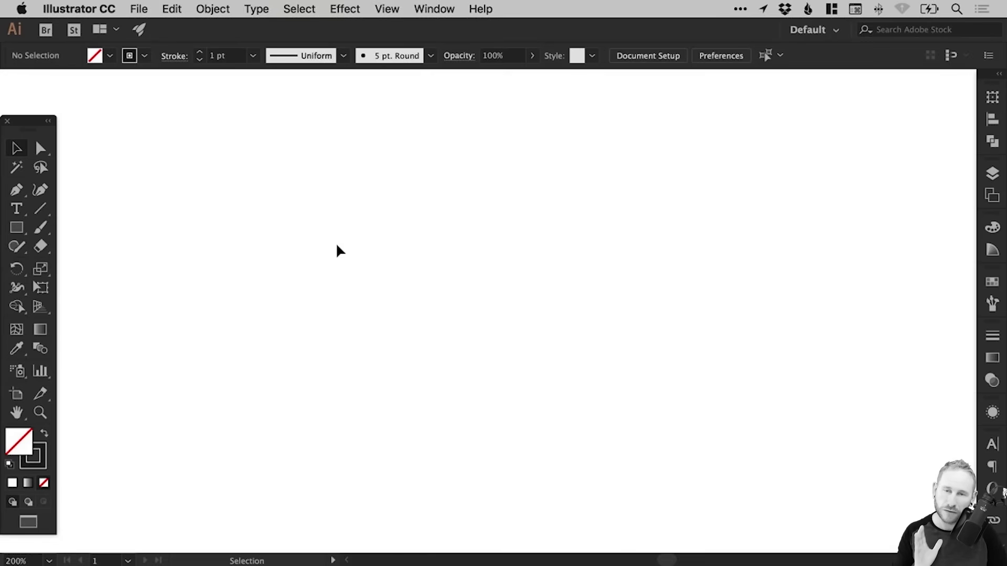
Draw a quick demo path anchor by anchor with smooth and corner points, then delete it
click(16, 189)
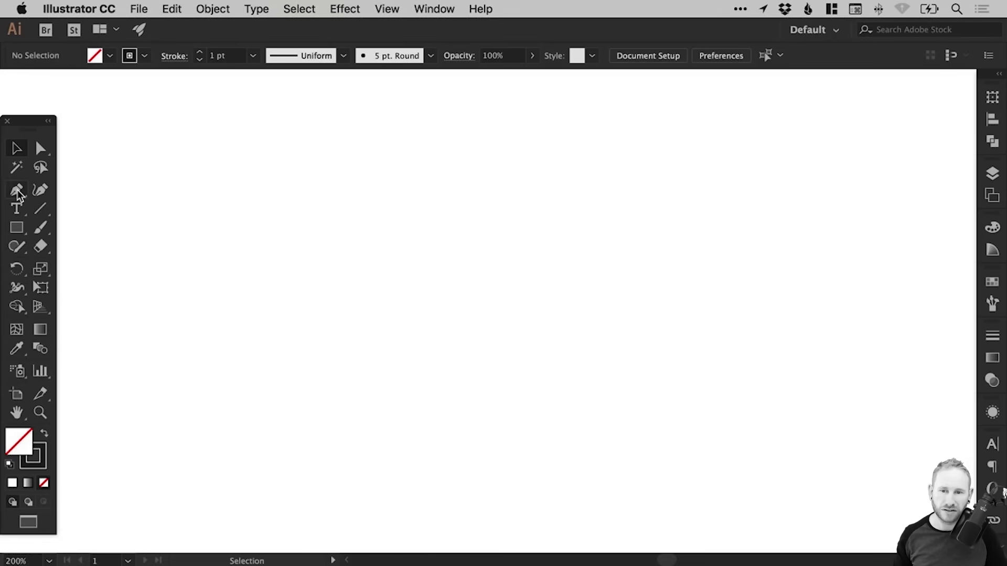
click(319, 217)
click(463, 165)
drag(603, 230, 588, 360)
click(715, 302)
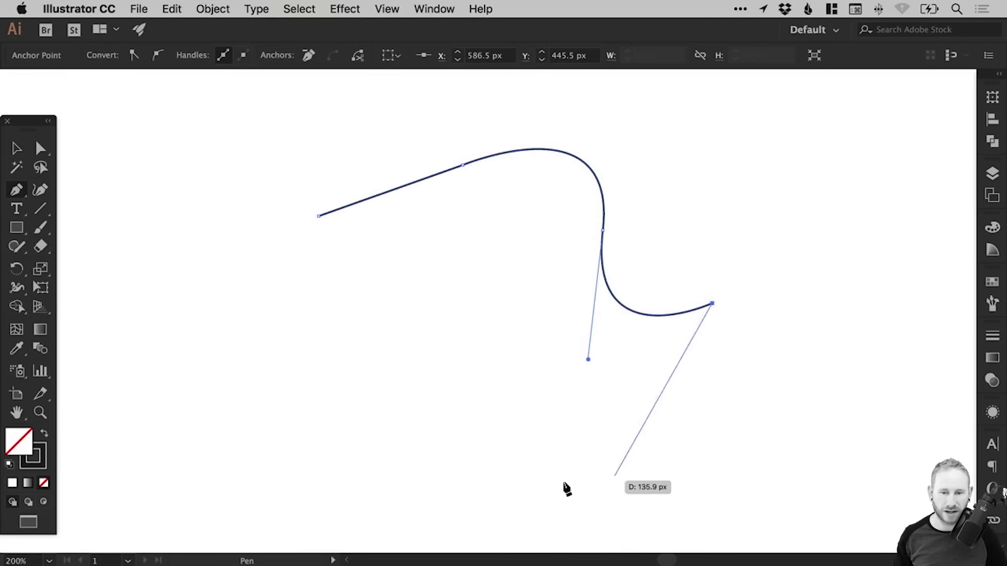
click(540, 467)
drag(385, 381, 396, 219)
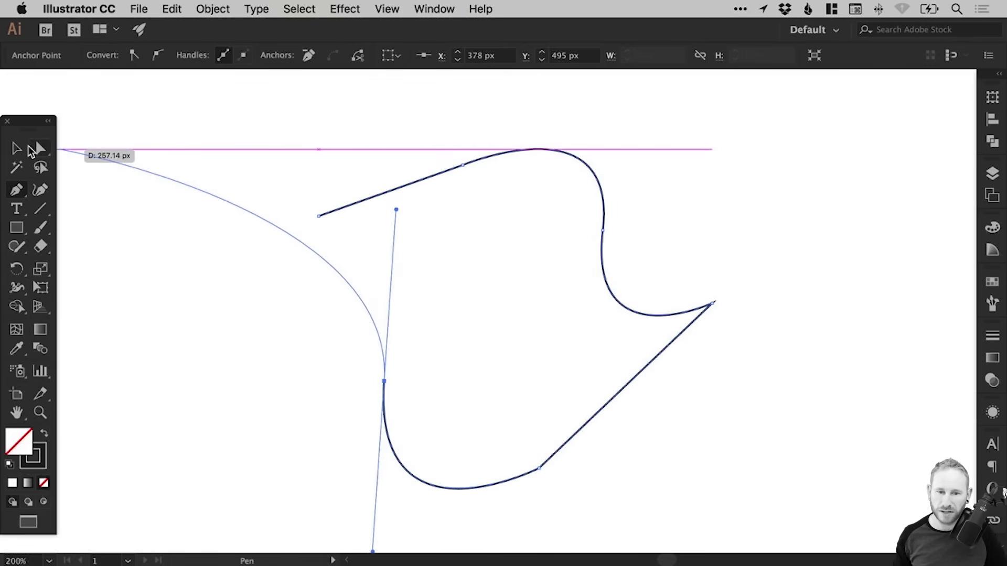
key(v)
key(Delete)
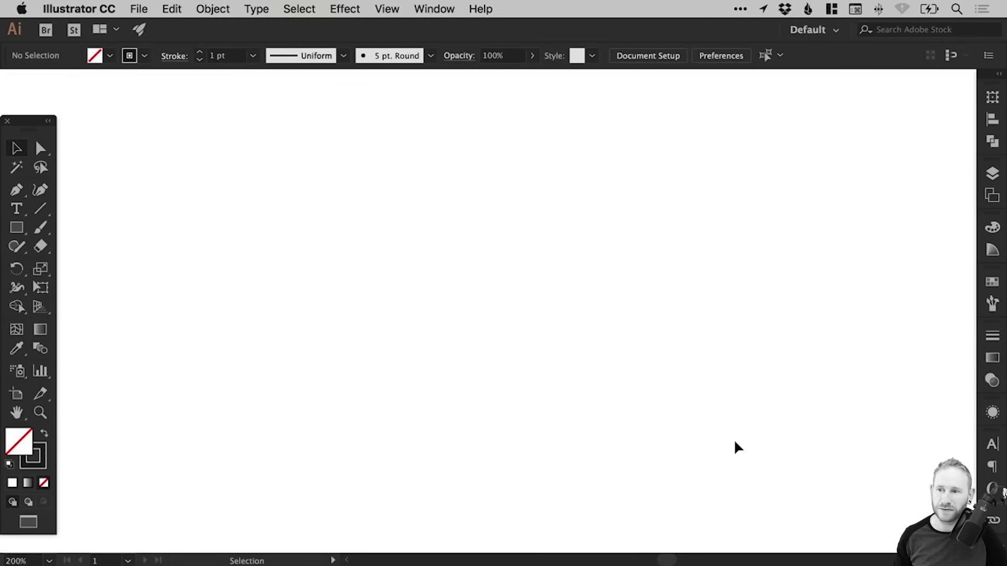
With the Curvature tool, place the first point at left and a second near the top
click(40, 192)
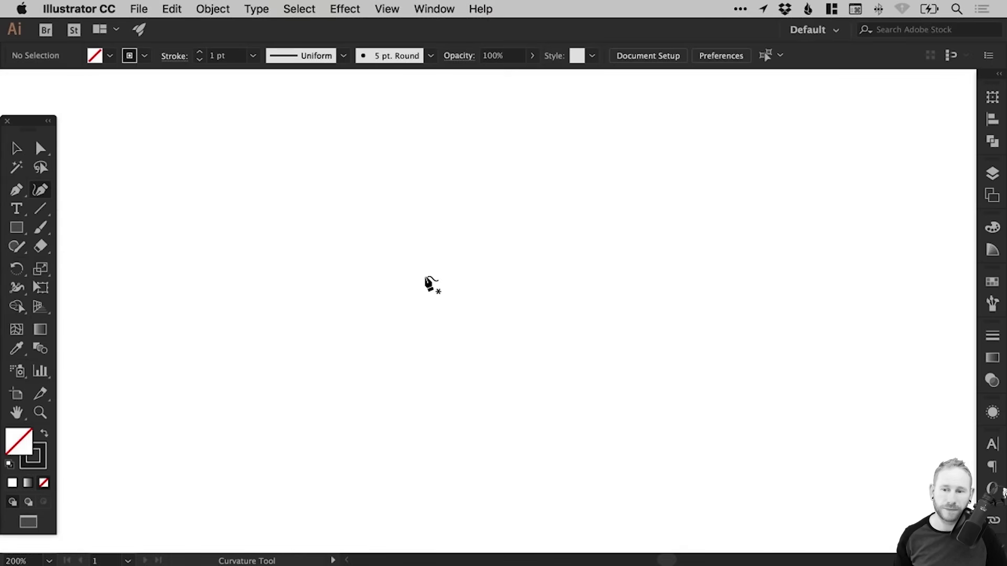
click(288, 264)
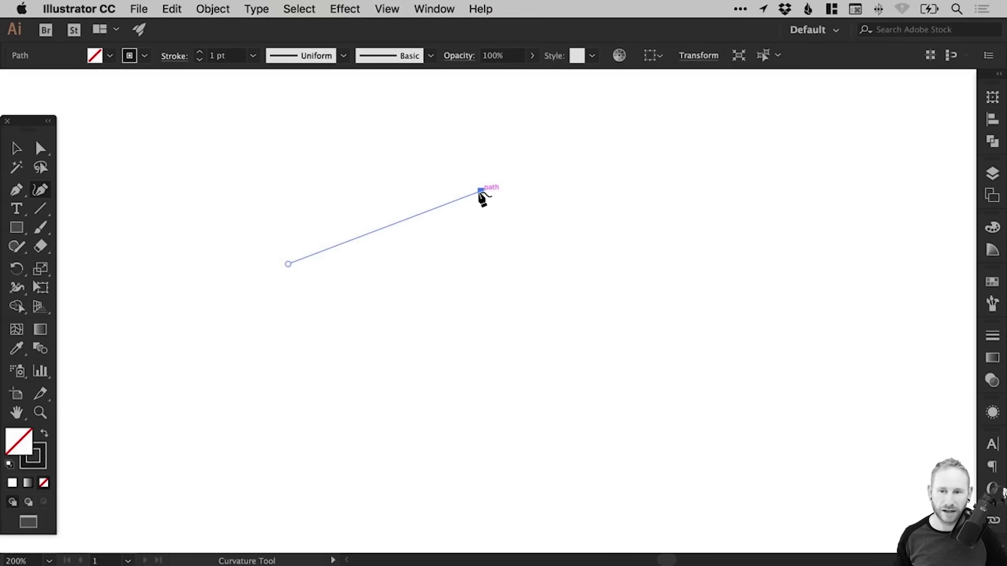
click(481, 183)
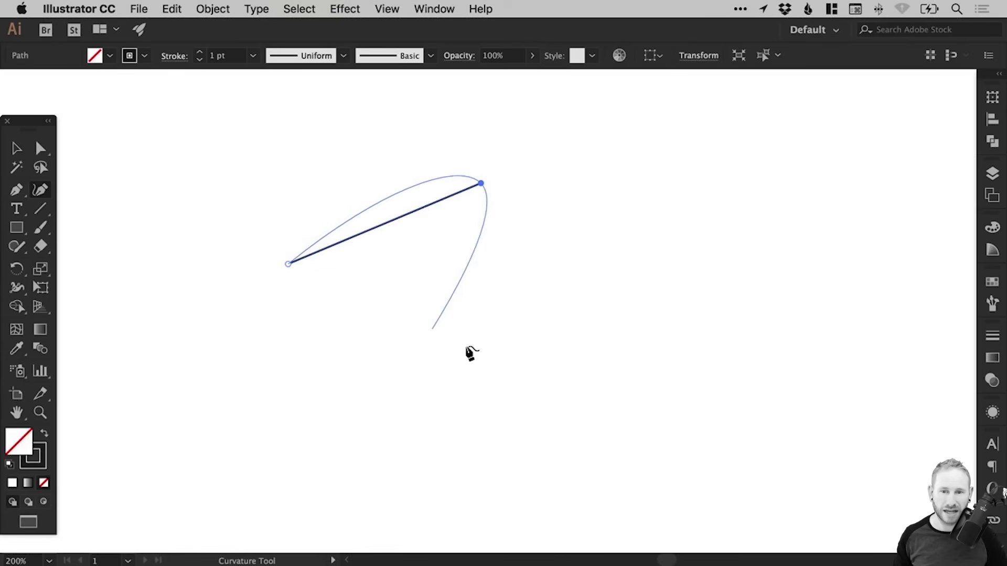
Add points at right, far right, bottom and lower left, then close the curve at its start point
click(549, 258)
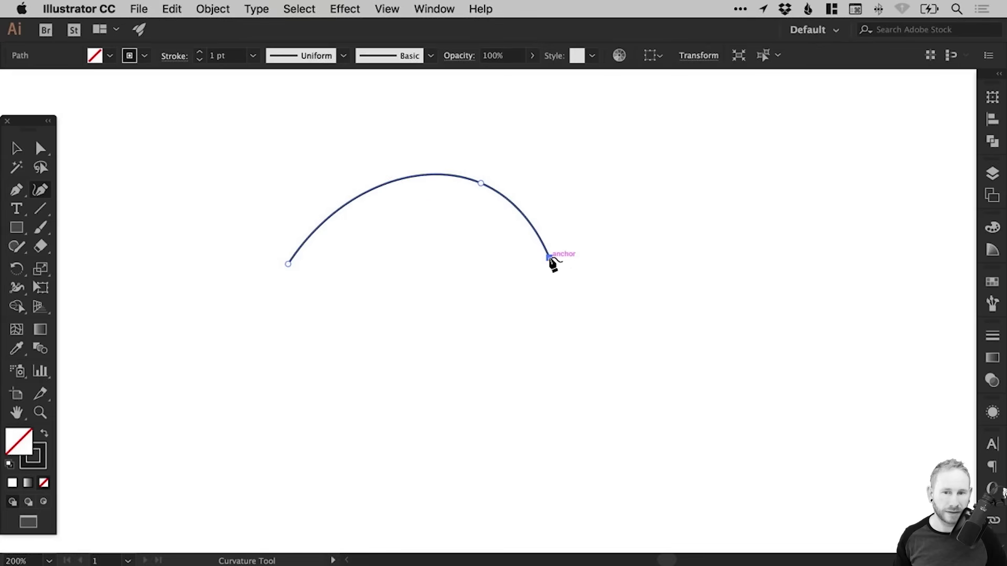
click(667, 231)
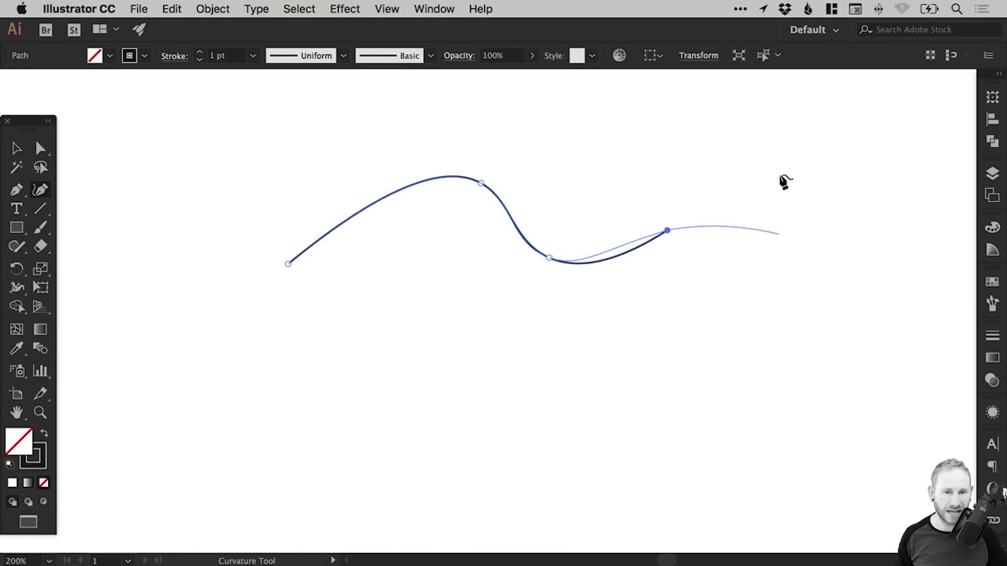
click(790, 296)
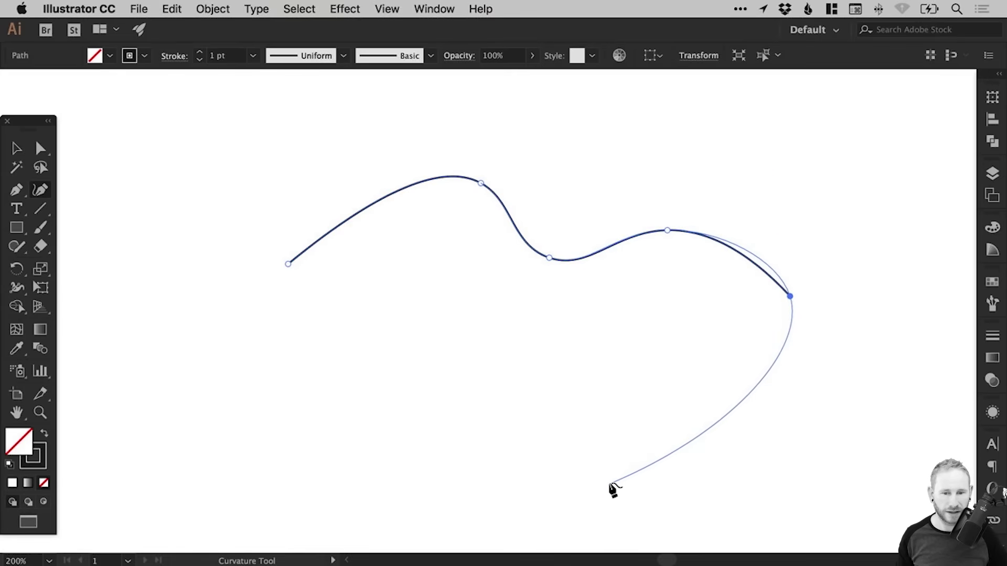
click(591, 463)
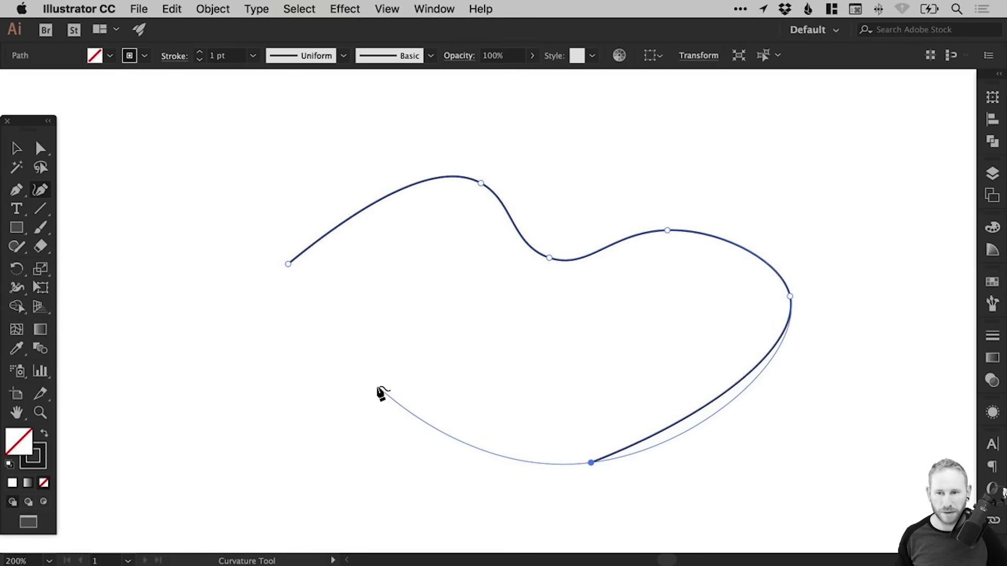
click(378, 387)
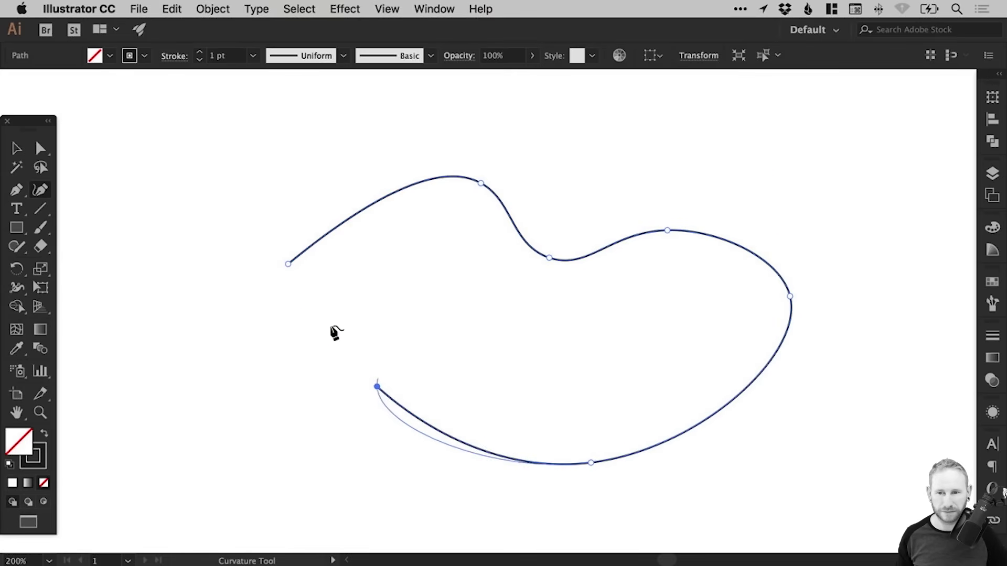
click(289, 265)
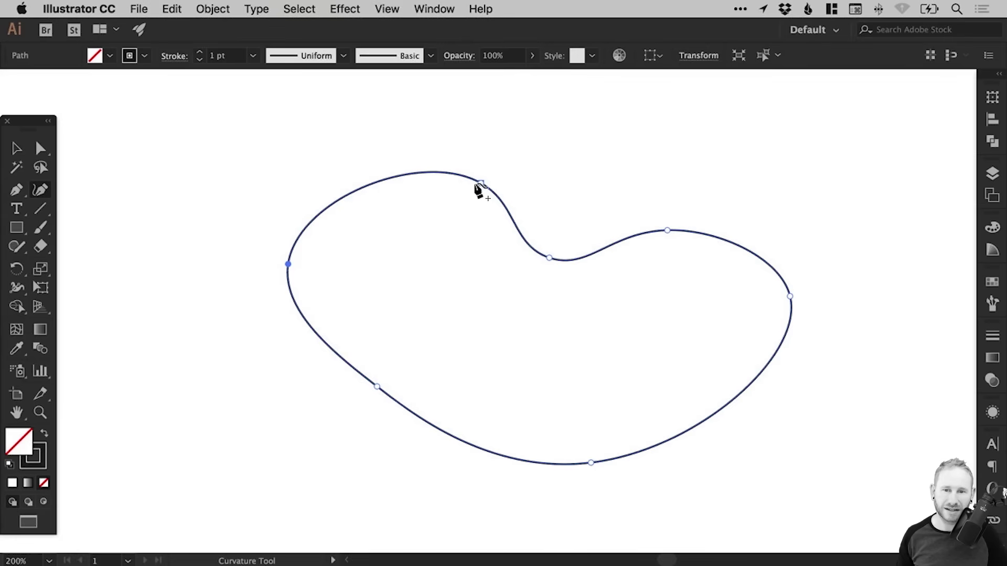
Drag the top, left, right and bottom anchors inward to make a rounder, compact bean
drag(482, 188, 465, 323)
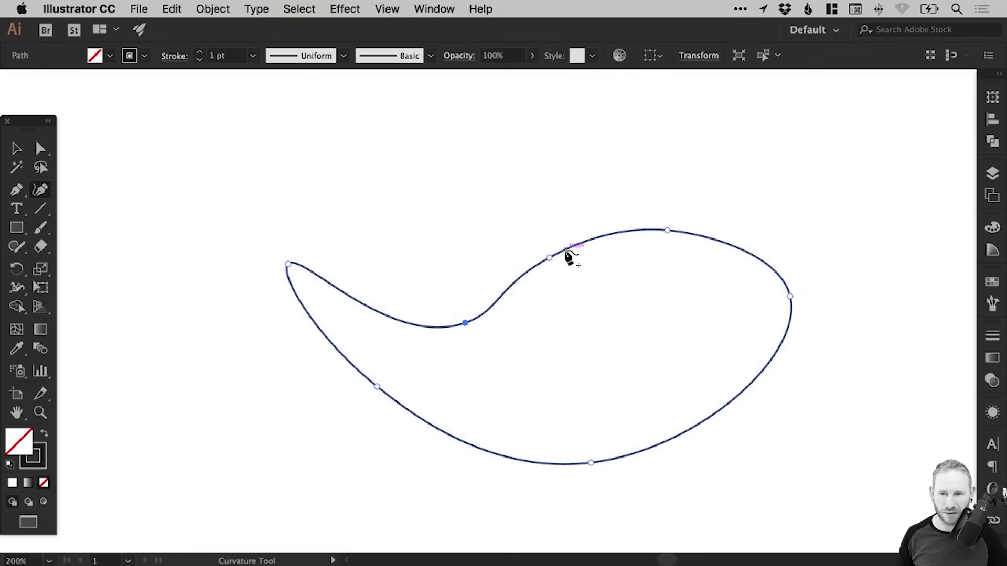
drag(289, 266, 393, 345)
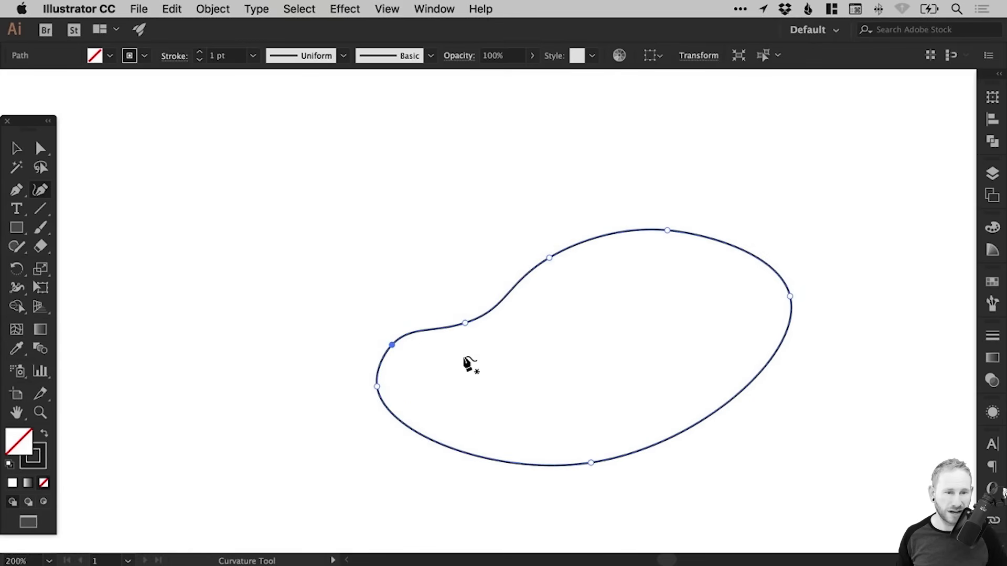
drag(789, 296, 749, 323)
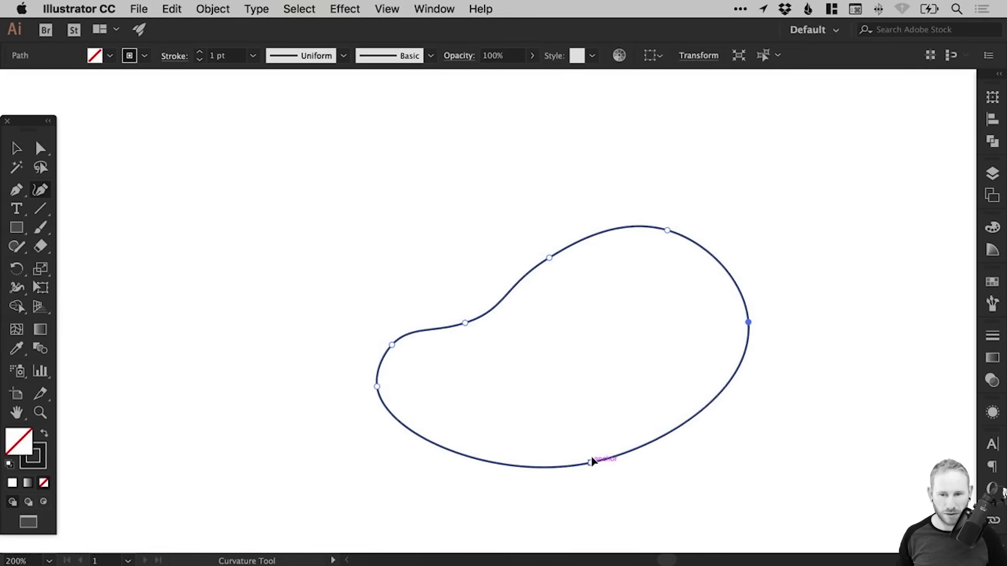
drag(591, 461, 593, 455)
drag(383, 395, 393, 412)
mouse_move(396, 348)
mouse_down()
mouse_move(392, 360)
mouse_move(394, 353)
mouse_up()
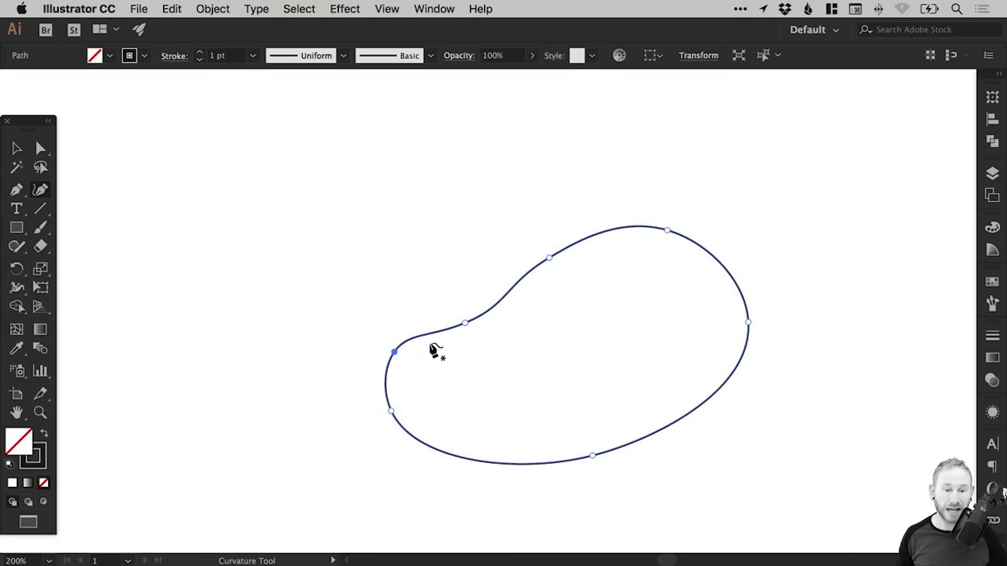
Add an anchor on the lower-right edge and pull it inward to pinch a dent into the outline
click(692, 412)
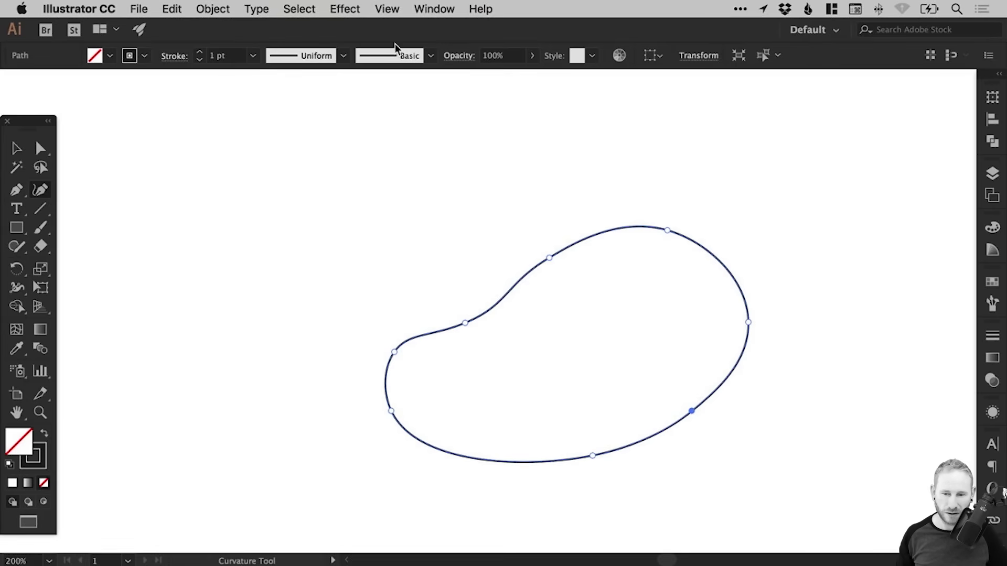
click(387, 9)
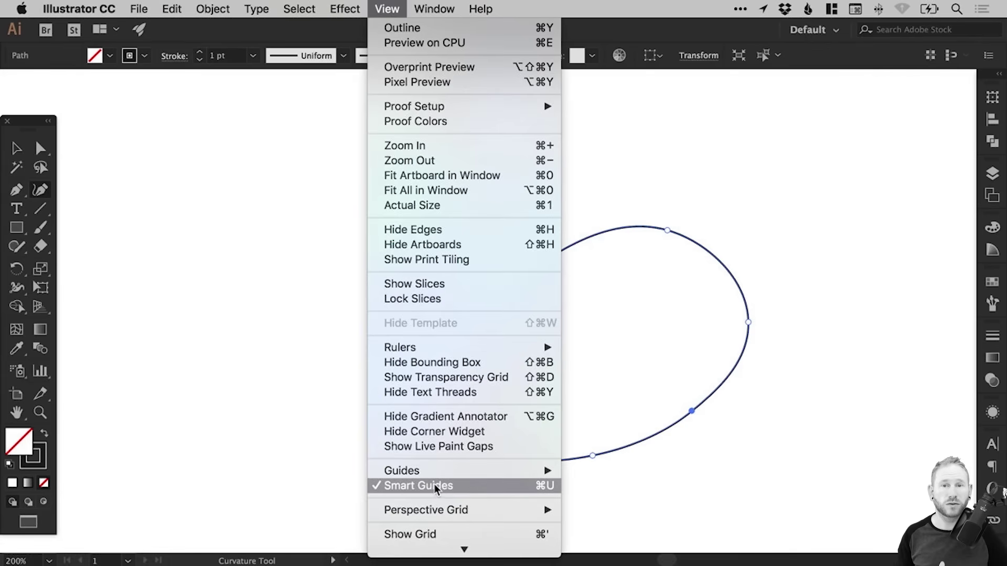
click(388, 9)
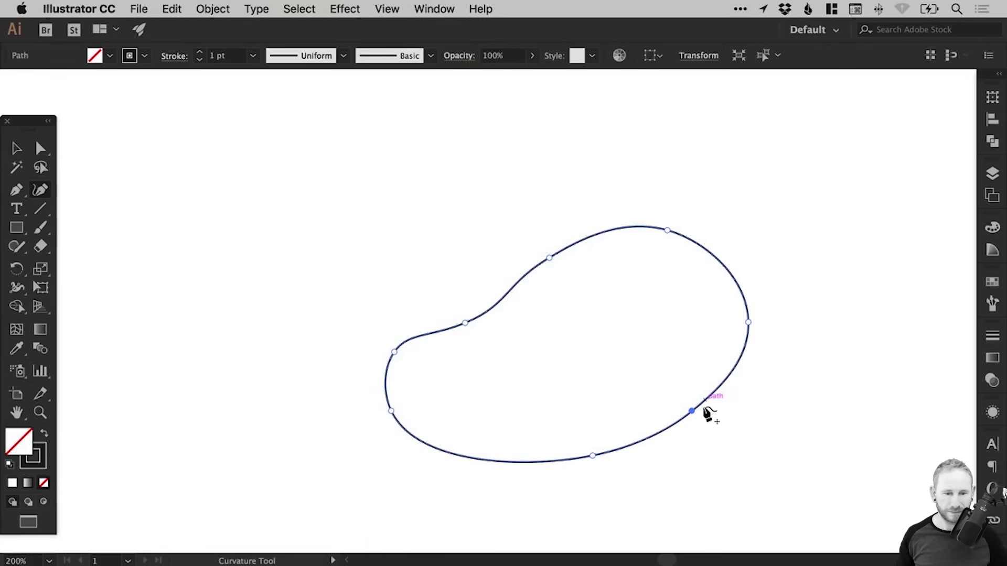
drag(692, 414, 637, 372)
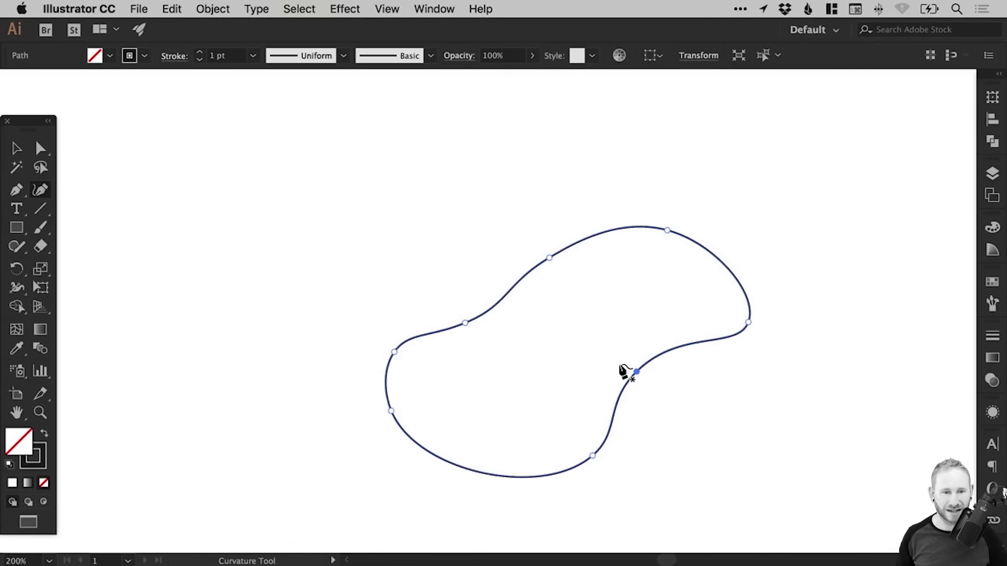
Delete the lower-right and right anchors, then pull the top-right anchor down to smooth the shape
key(Delete)
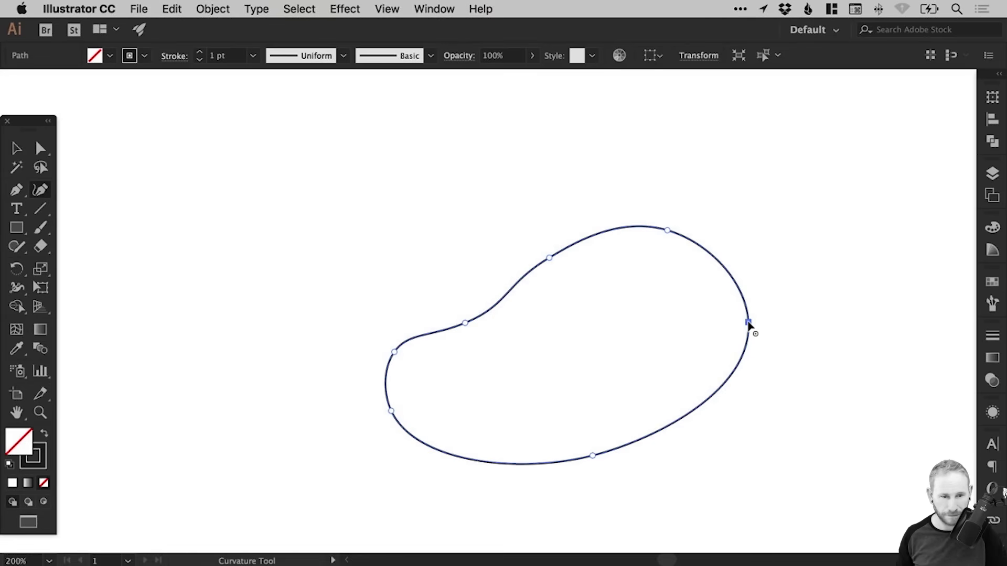
key(Delete)
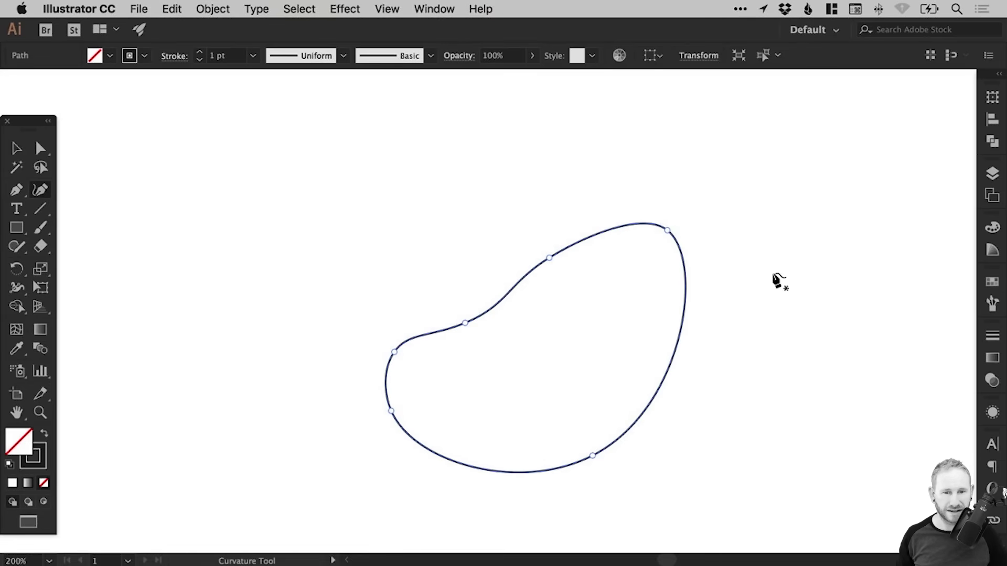
drag(667, 230, 660, 313)
Select the whole bean path and delete it, leaving the artboard empty
key(v)
drag(426, 217, 589, 358)
key(Delete)
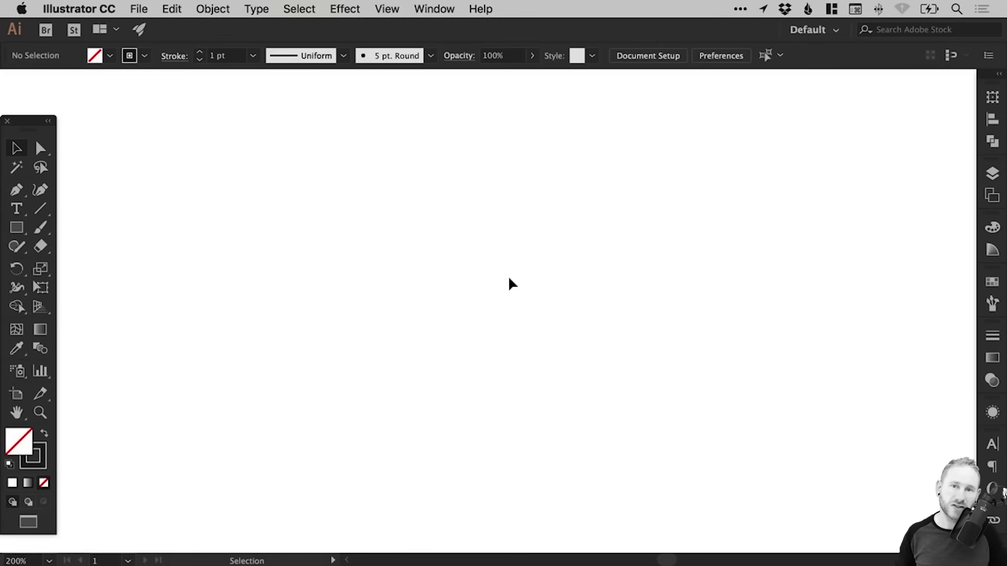